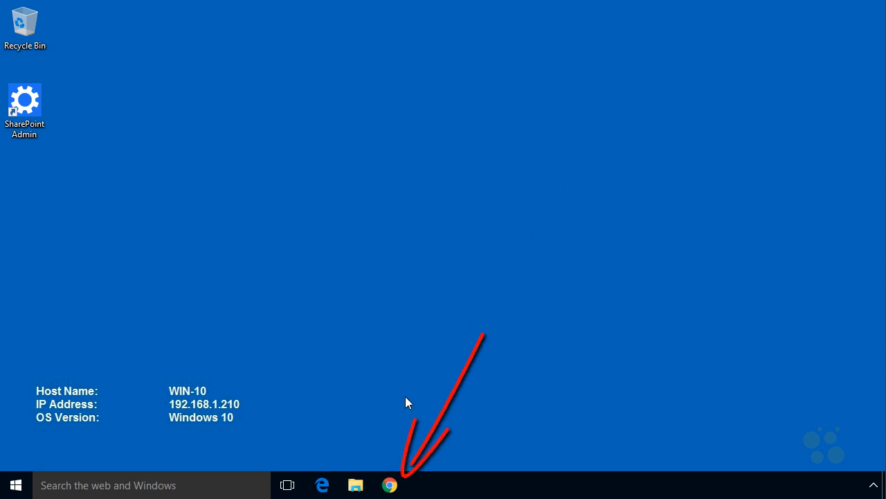
Load the site at 192.168.1.216 in Google Chrome.
left_click(390, 485)
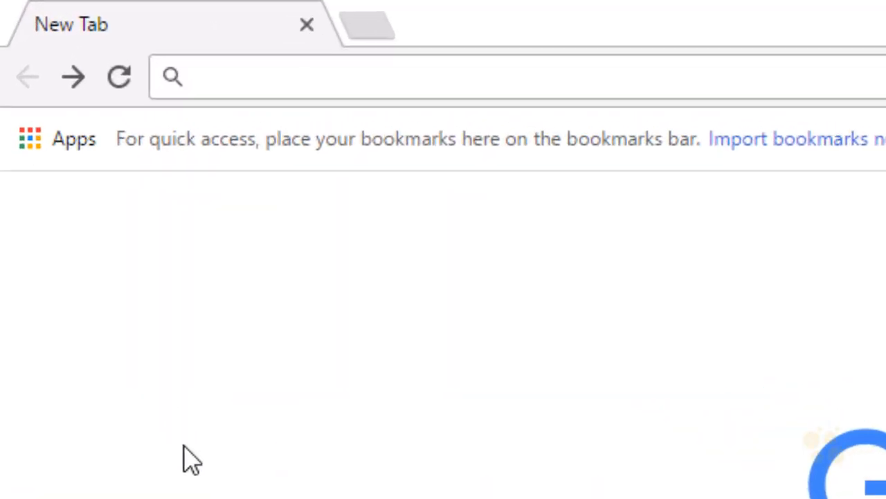
type("19")
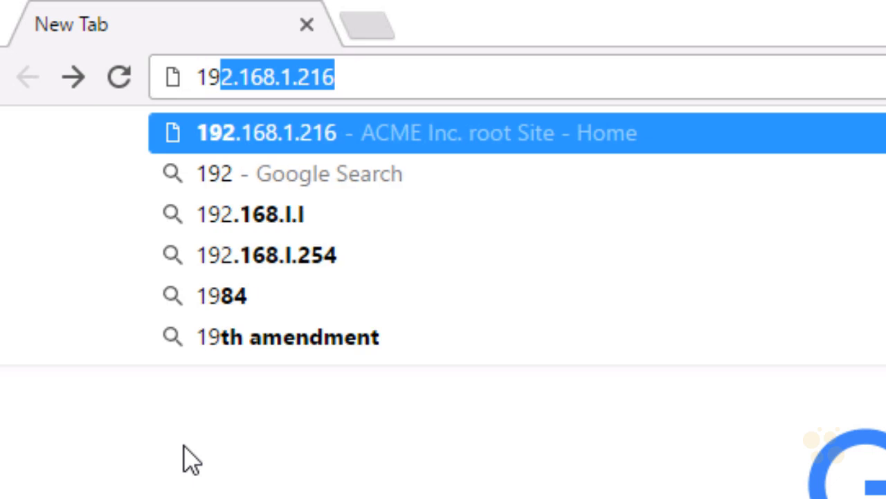
type("2.168.1.2")
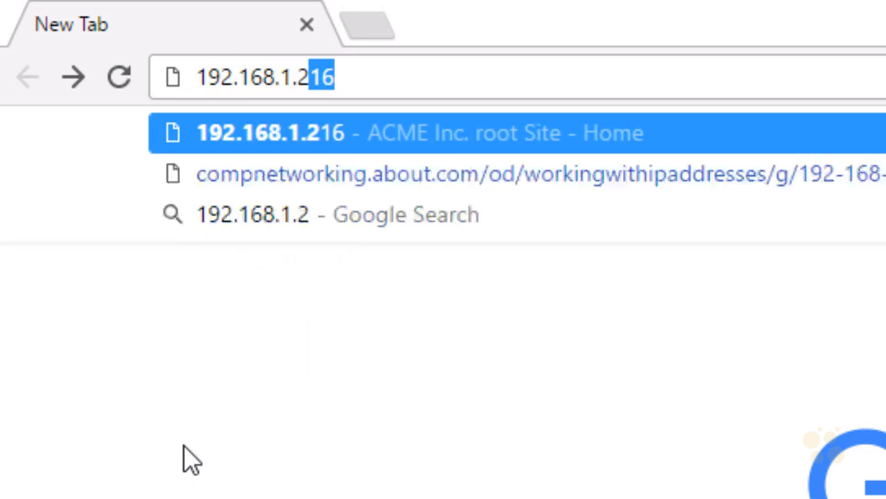
type("16")
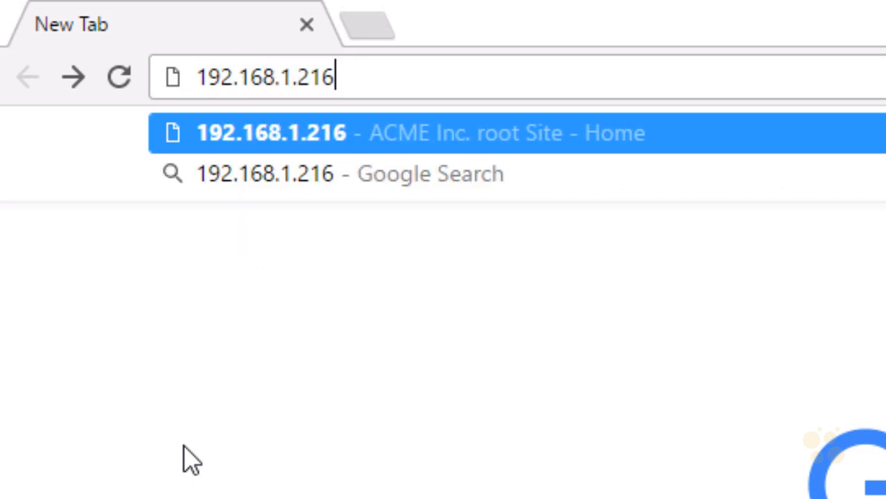
key("Return")
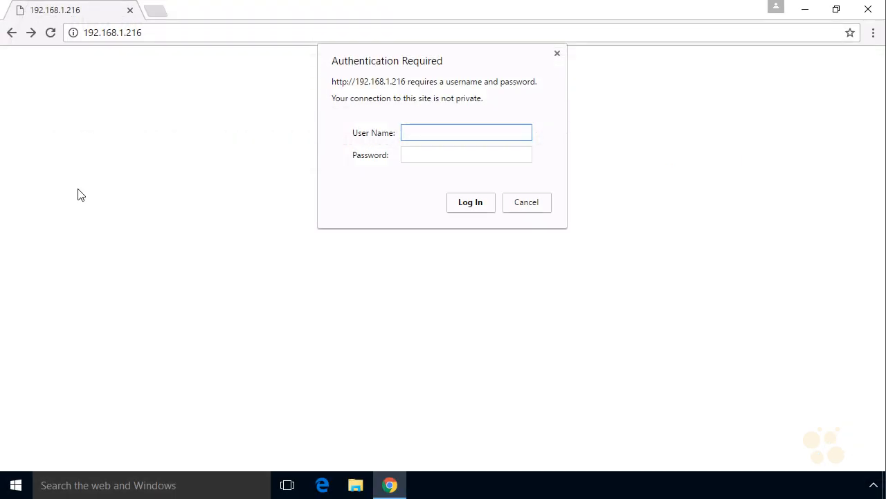
Sign in to the ACME Inc. root Site with the administrator account's user name and password.
left_click(421, 136)
key("Tab")
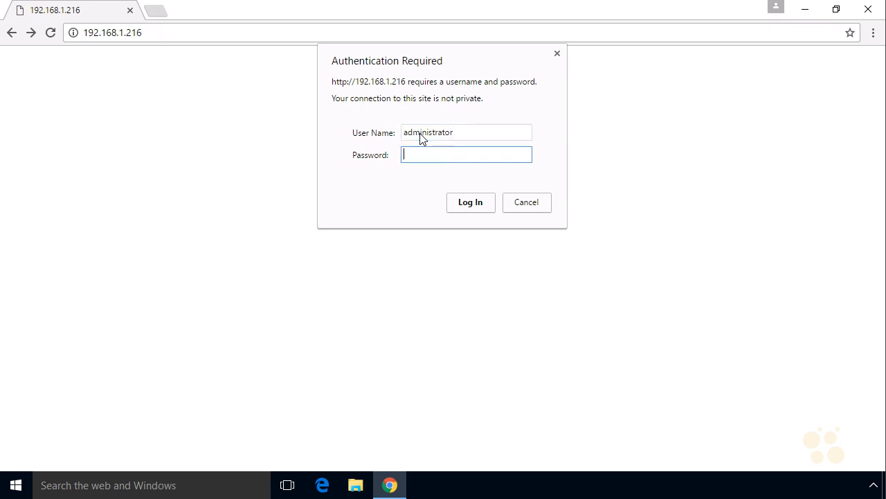
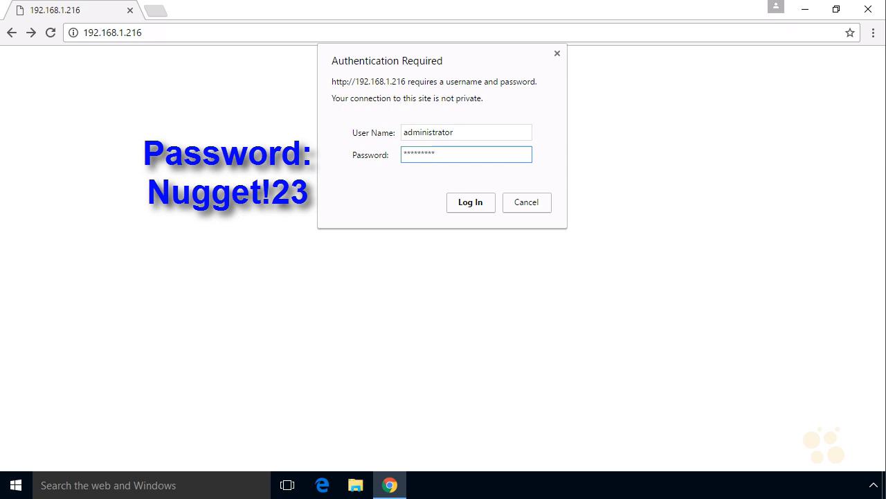
key("Return")
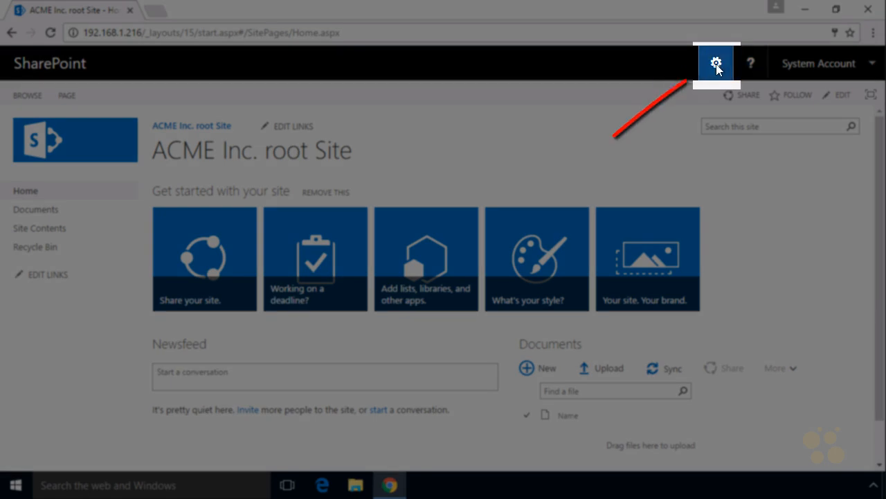
Go to Site Contents and open the Site Pages library.
left_click(717, 66)
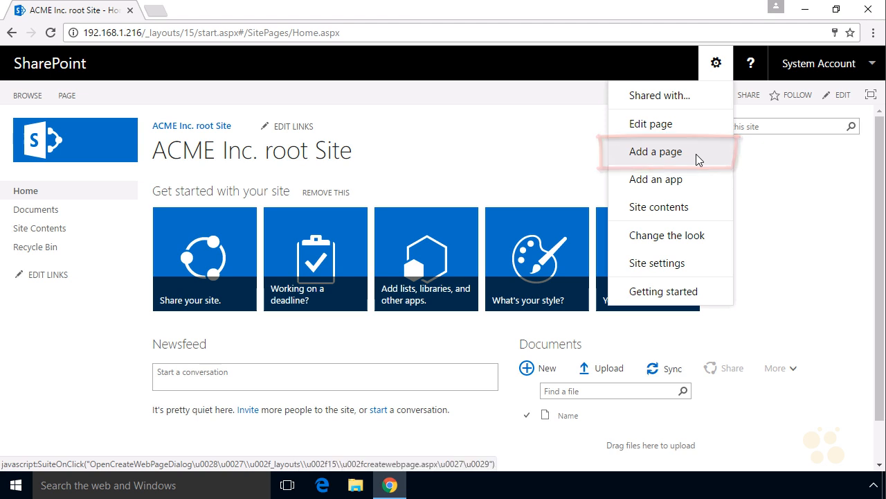
left_click(716, 64)
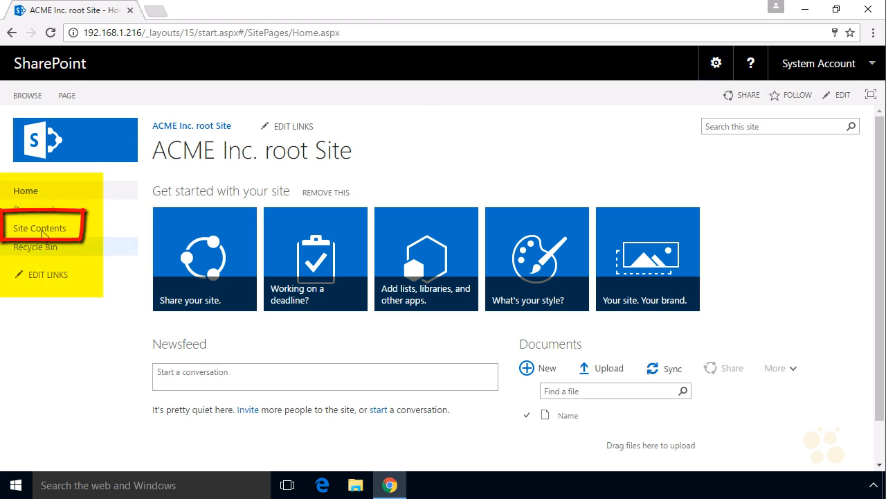
left_click(47, 231)
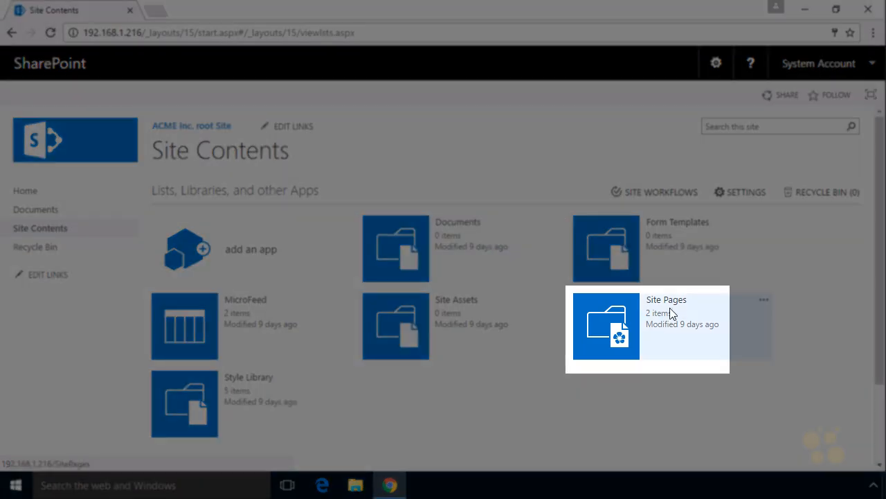
left_click(607, 322)
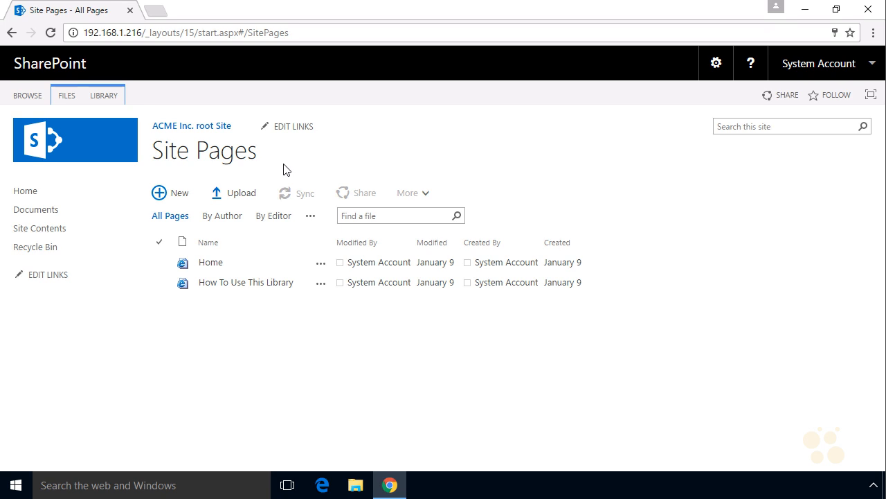
Add a new page named 'Page 2 of ACME Inc top level site' from the site actions menu.
left_click(160, 194)
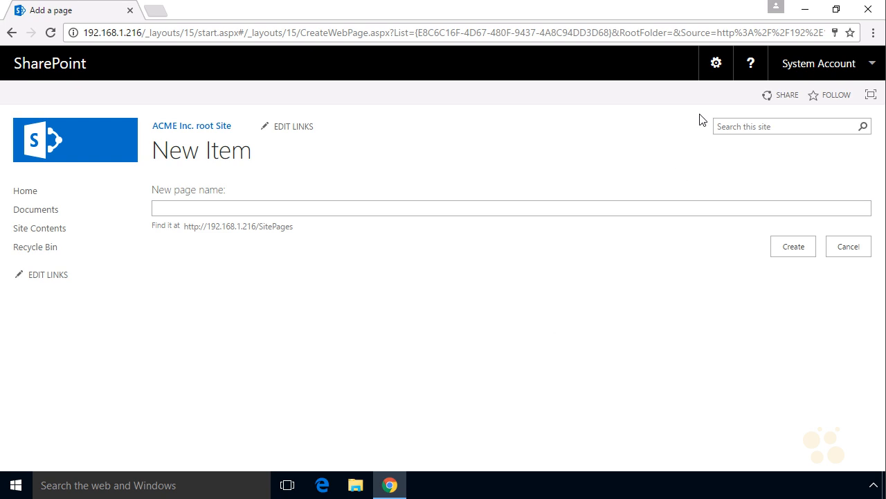
left_click(716, 65)
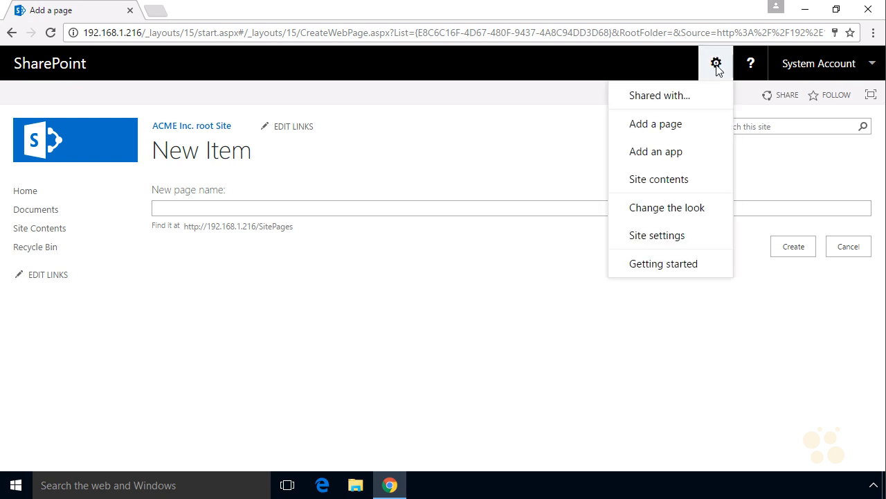
left_click(700, 124)
type("Page 2 of A")
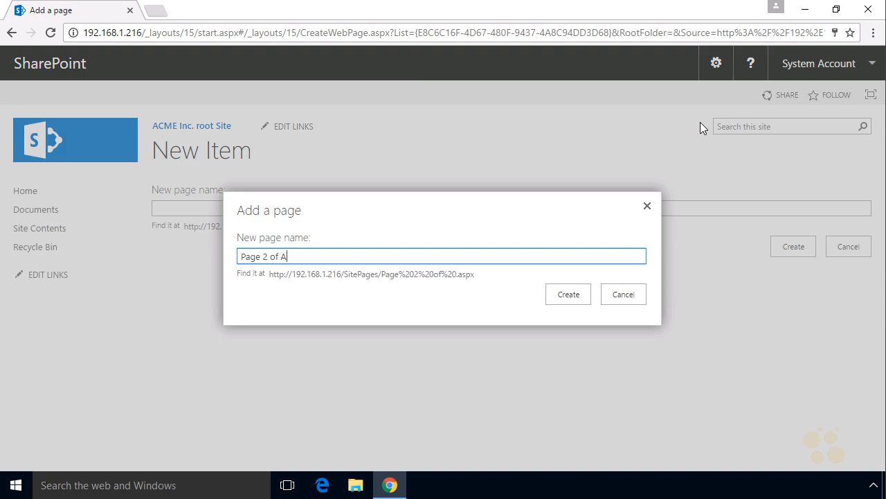
type("CME Inc top level site")
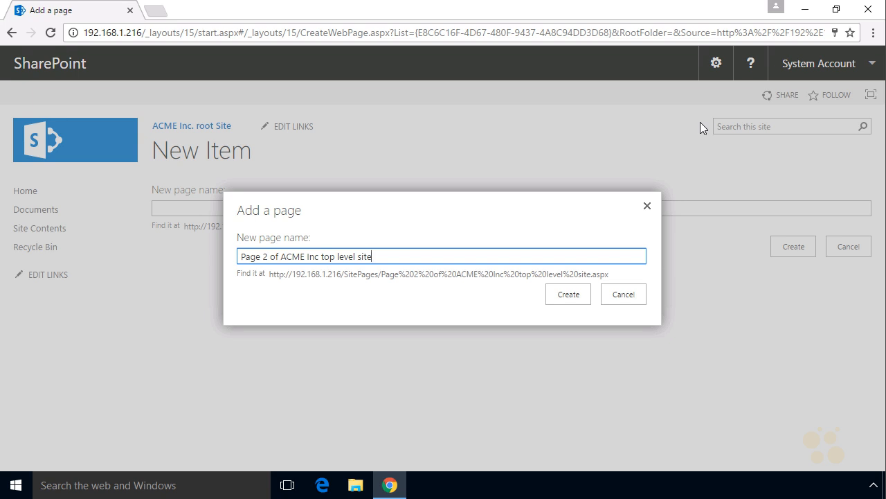
left_click(568, 294)
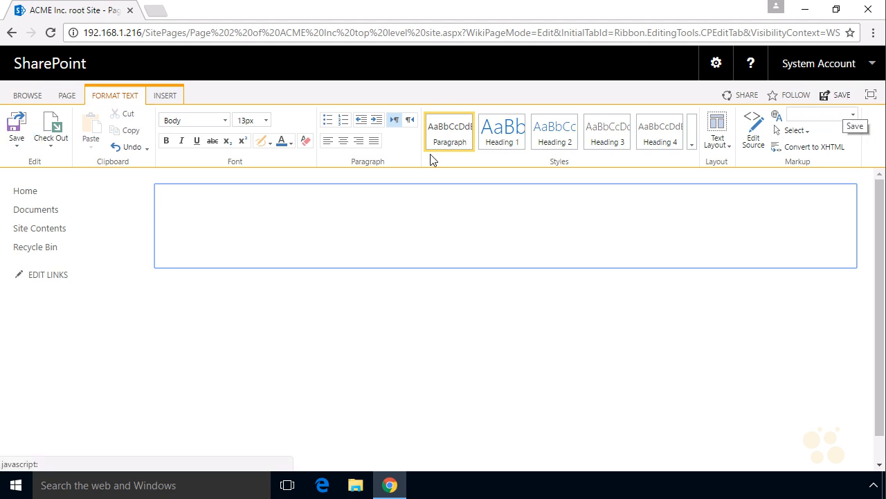
Write 'This is the content for page 2 of the ACME Inc top-level site.' as a bold 24 pt Heading 1.
left_click(227, 207)
type("Th")
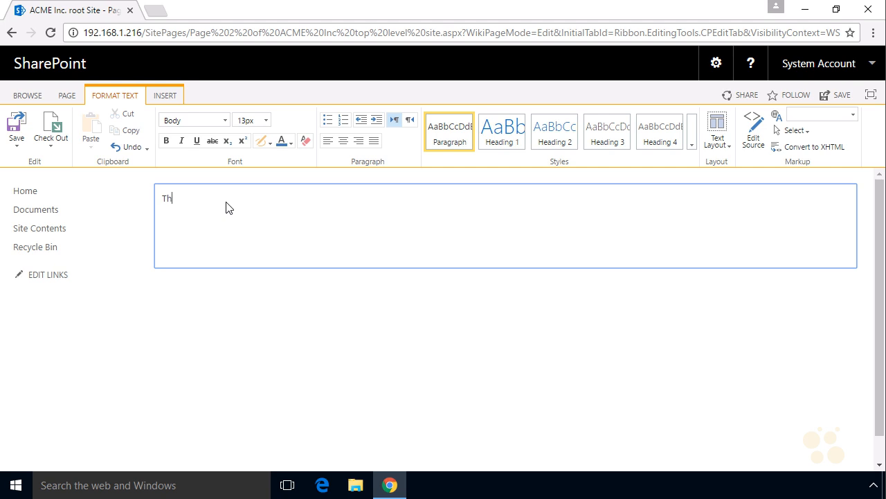
type("is is the content for page 2 of the ACME ")
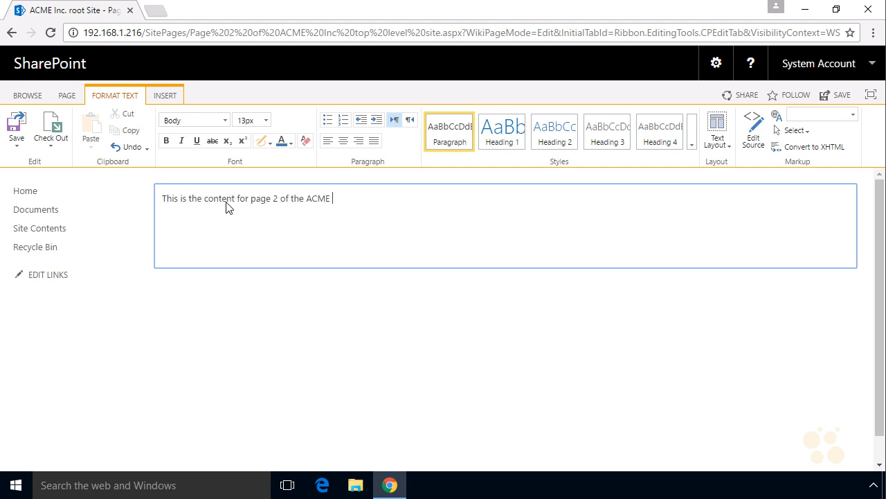
type("Inc top-level site.")
triple_click(227, 201)
left_click(503, 131)
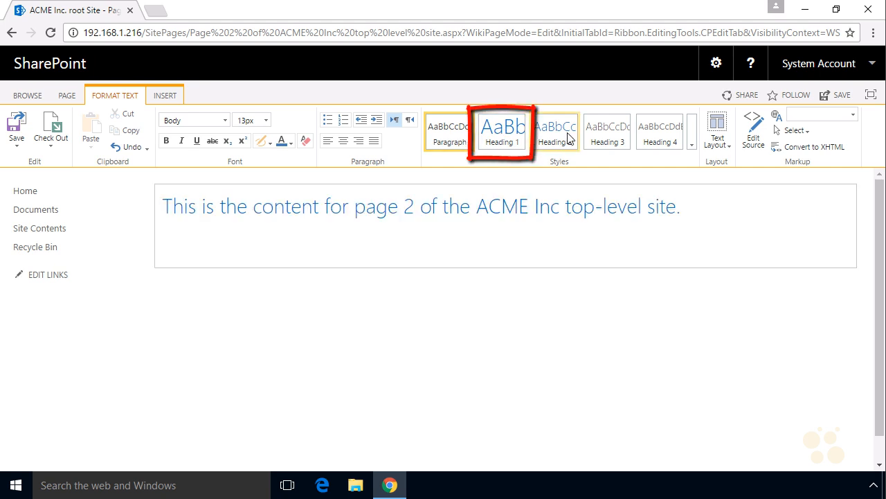
left_click(562, 244)
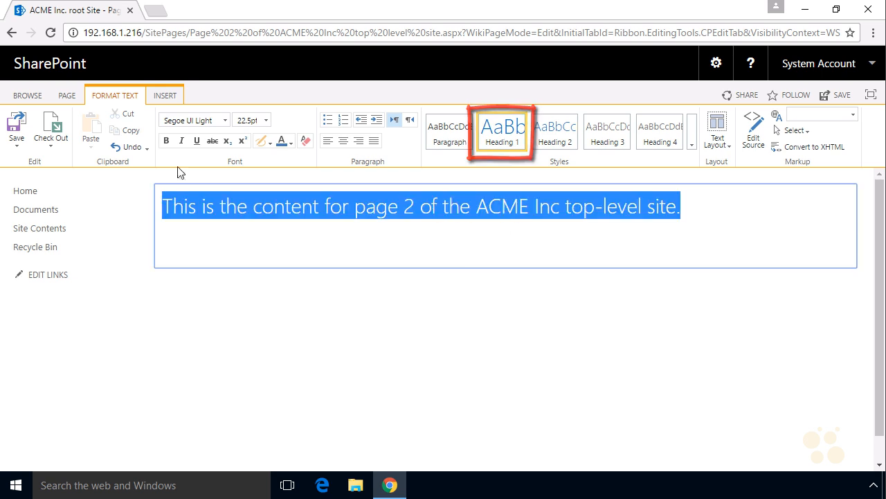
left_click(167, 143)
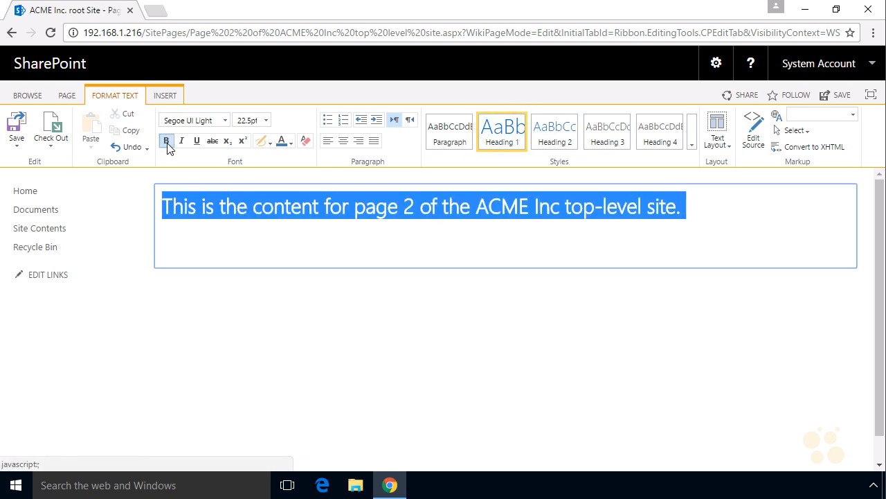
left_click(267, 119)
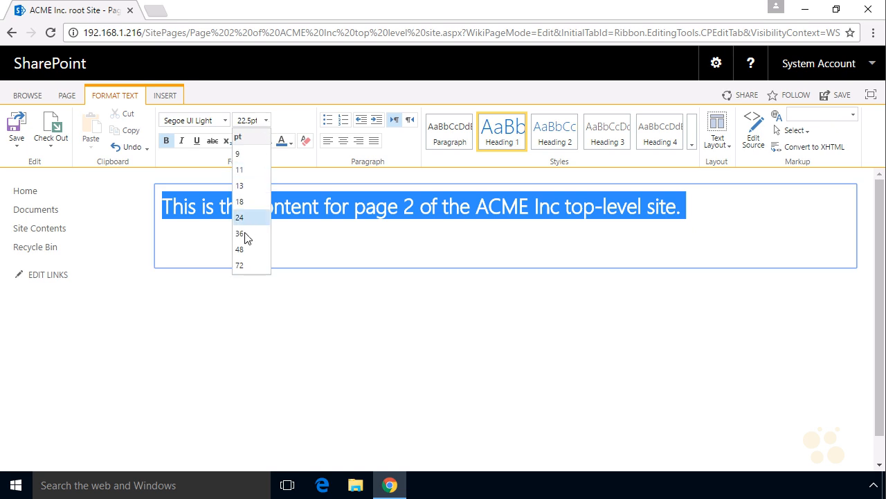
left_click(399, 252)
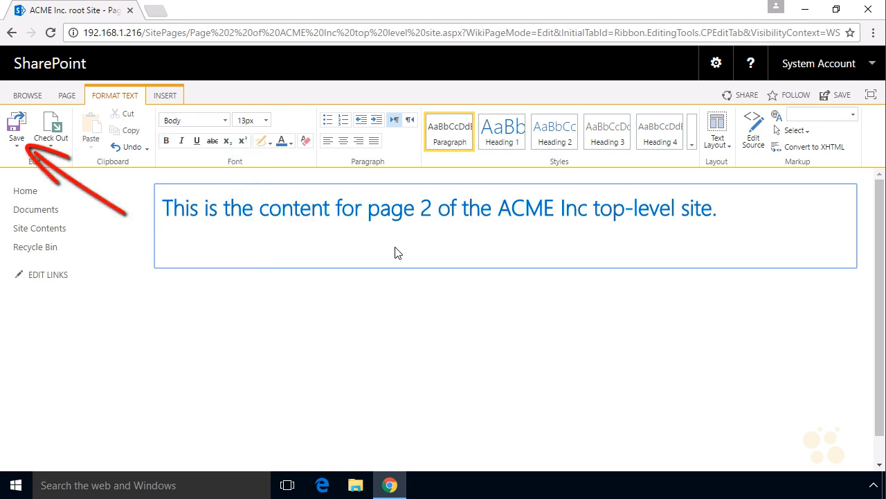
Save Page 2, then return it to edit mode with the cursor below the heading.
left_click(18, 127)
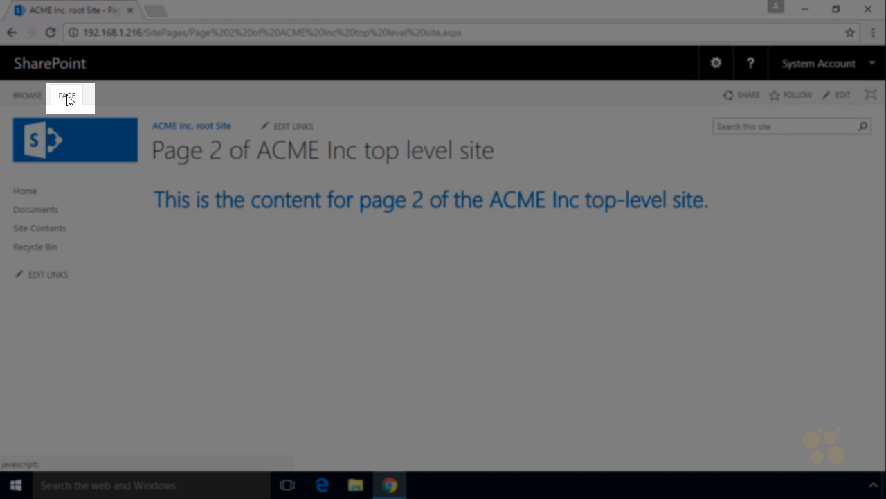
left_click(66, 103)
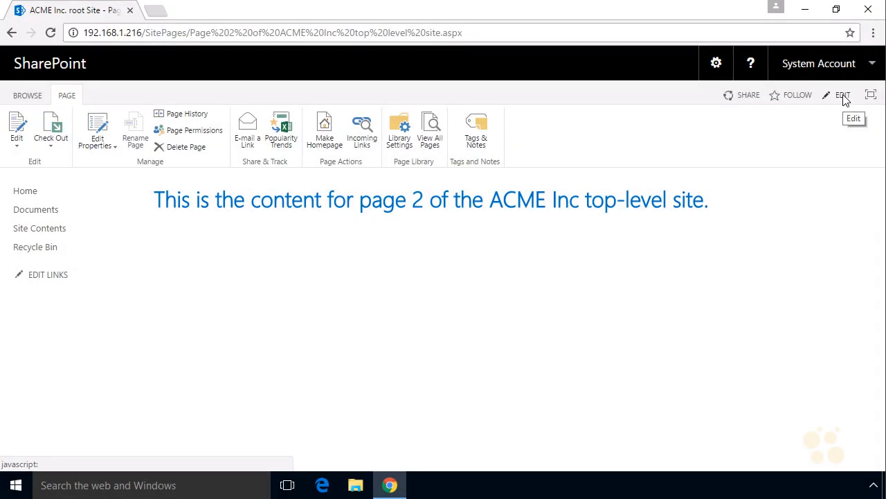
left_click(844, 97)
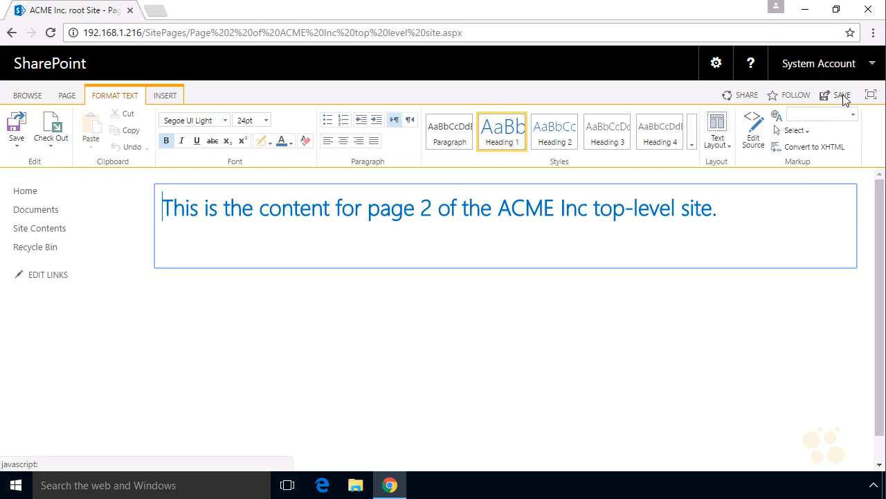
left_click(201, 240)
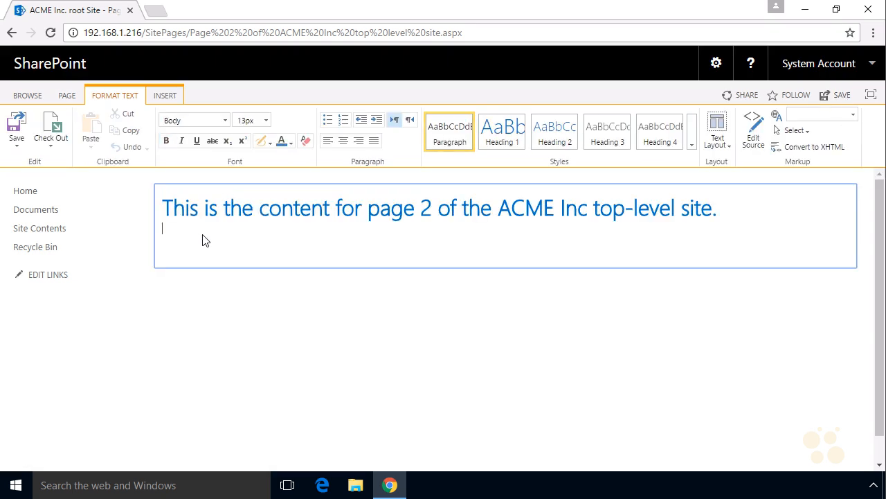
Add an empty line under the heading and start inserting a picture from the computer.
key("Return")
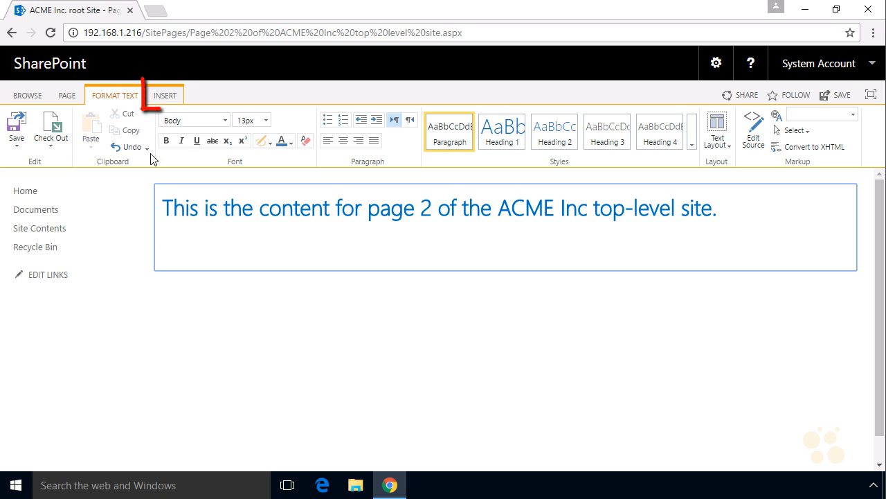
left_click(166, 97)
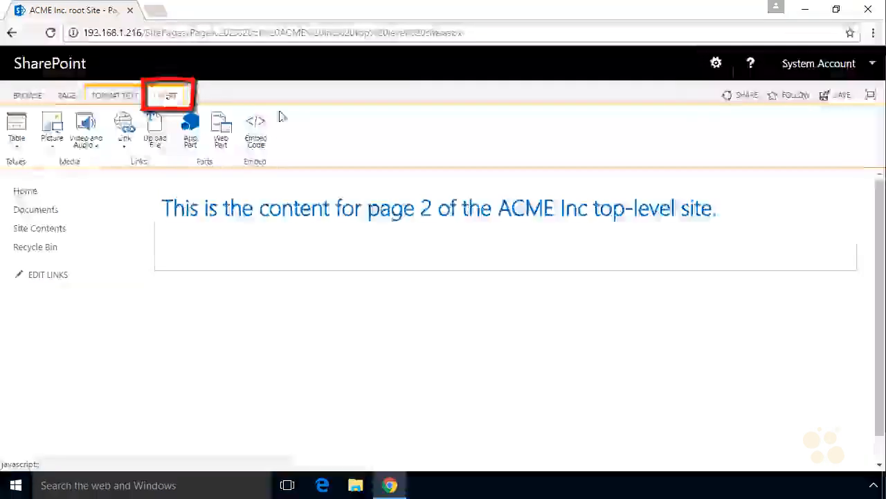
left_click(54, 132)
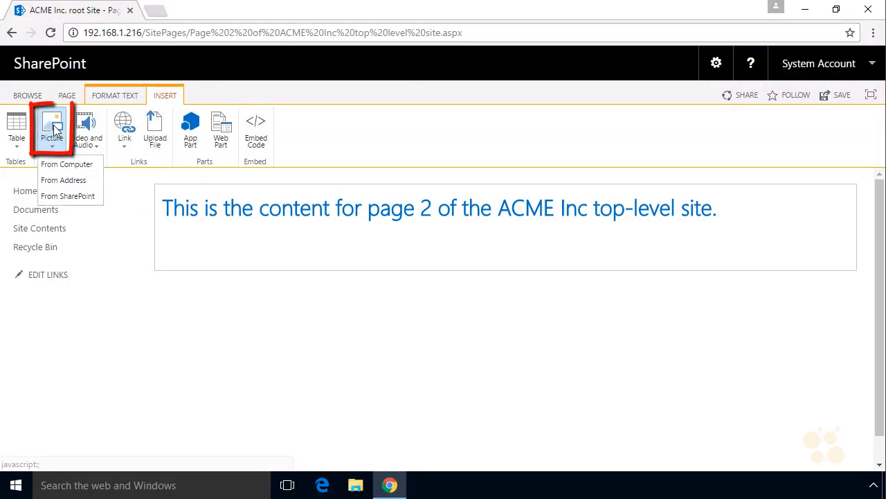
left_click(87, 166)
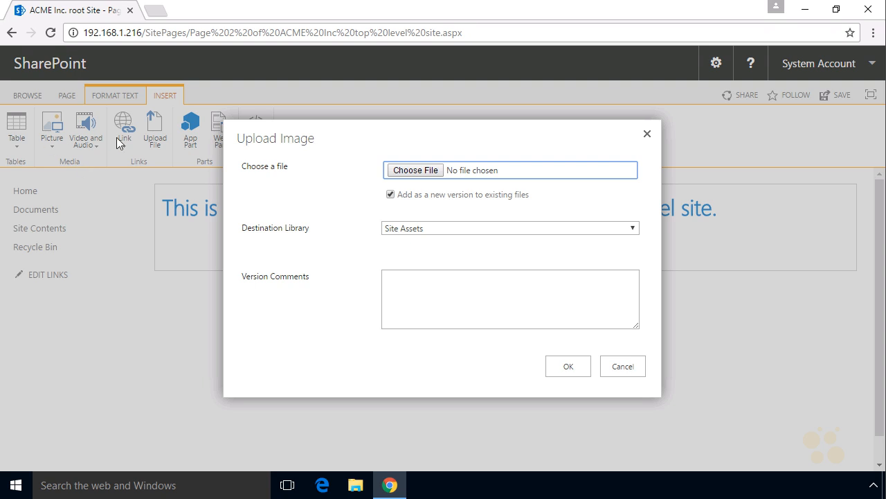
Search Local Disk (C:) for *.jpg and choose Picture as the file to upload.
left_click(421, 172)
left_click(43, 227)
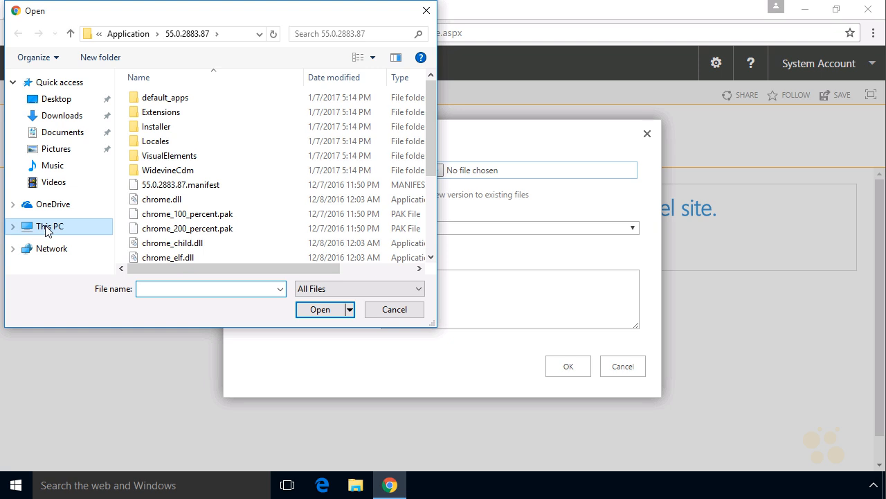
left_click(187, 255)
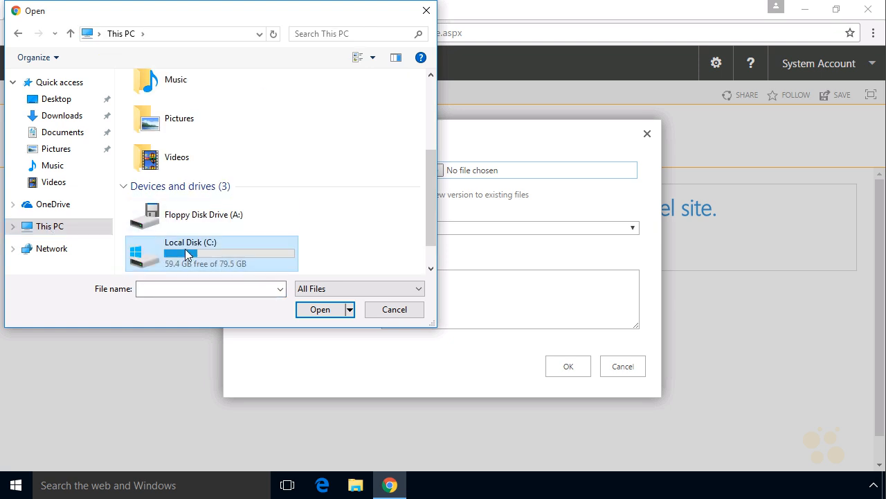
left_click(340, 35)
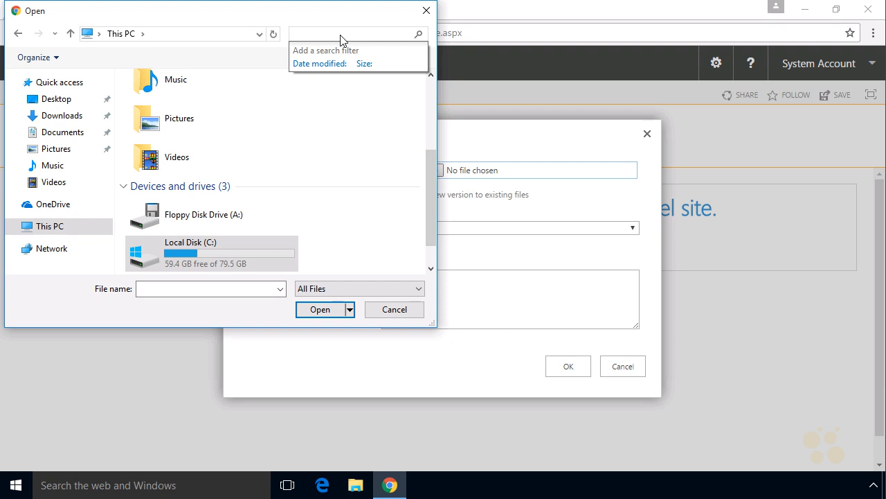
type("*.jpg")
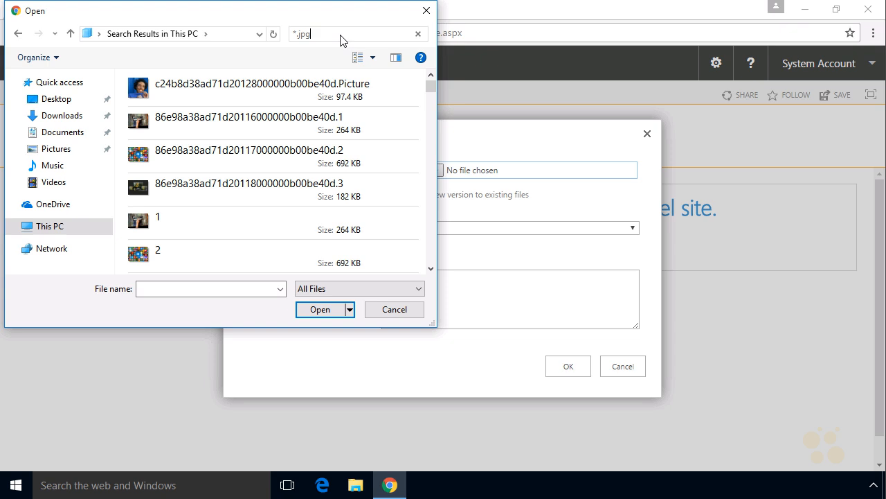
scroll(207, 148, "down", 3)
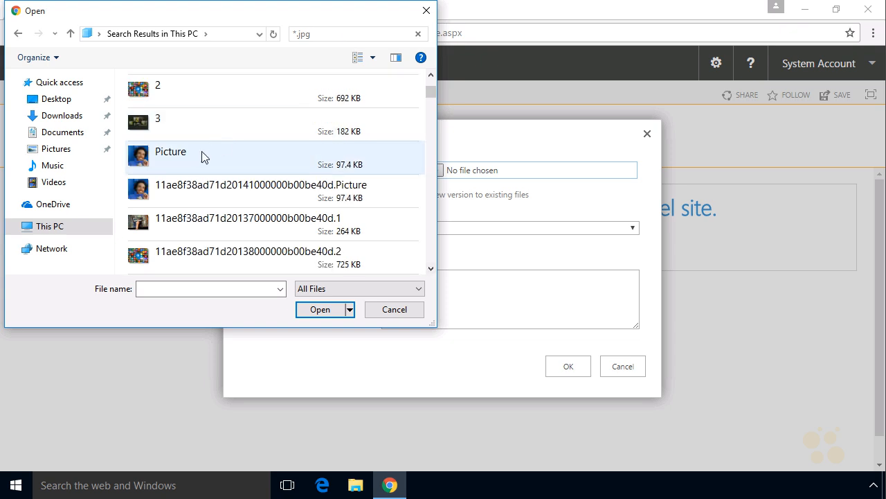
left_click(196, 162)
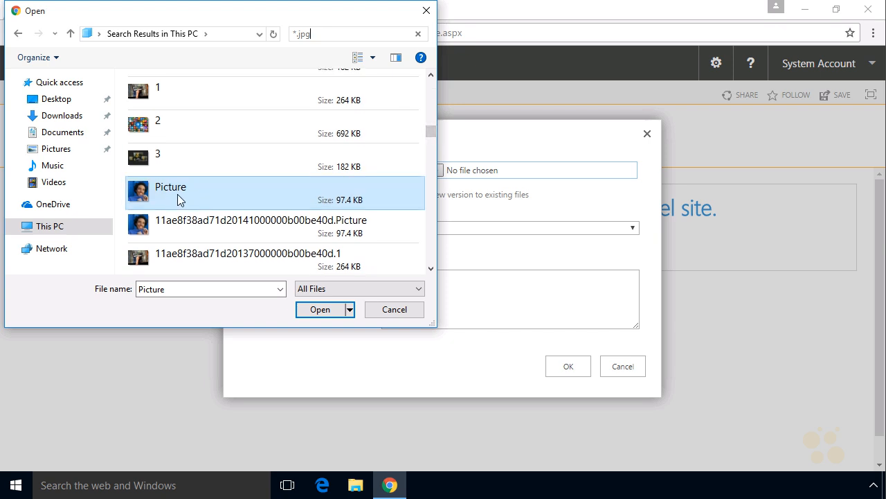
left_click(321, 310)
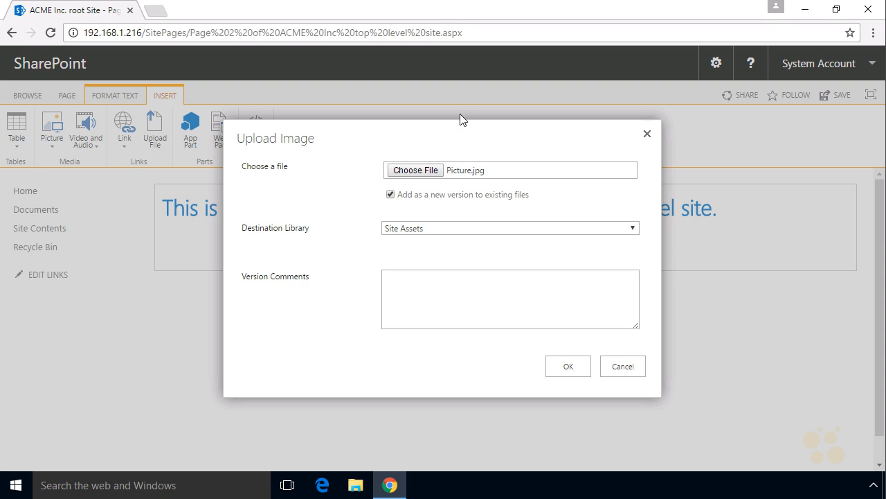
Upload Picture.jpg into Site Assets and insert it into the page.
left_click(632, 229)
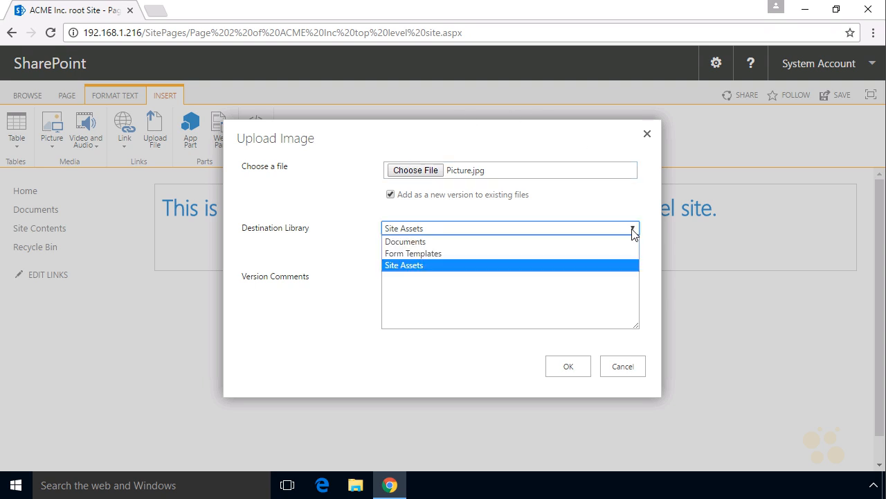
left_click(439, 266)
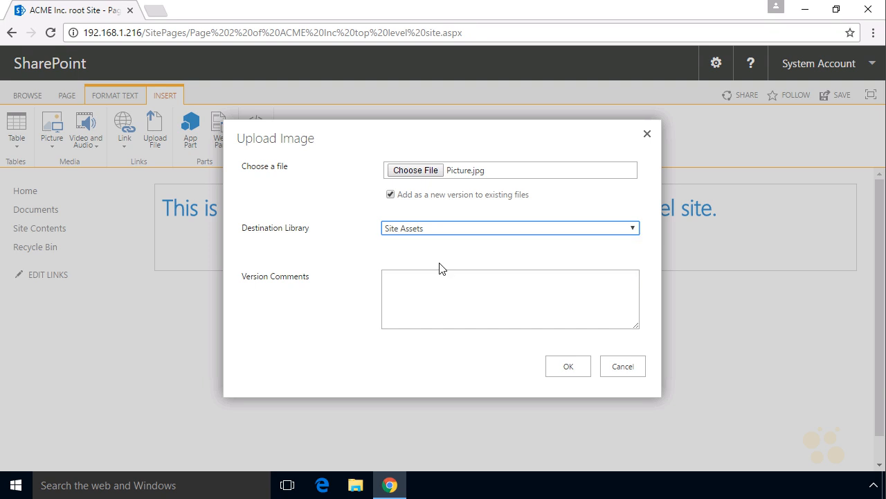
left_click(568, 366)
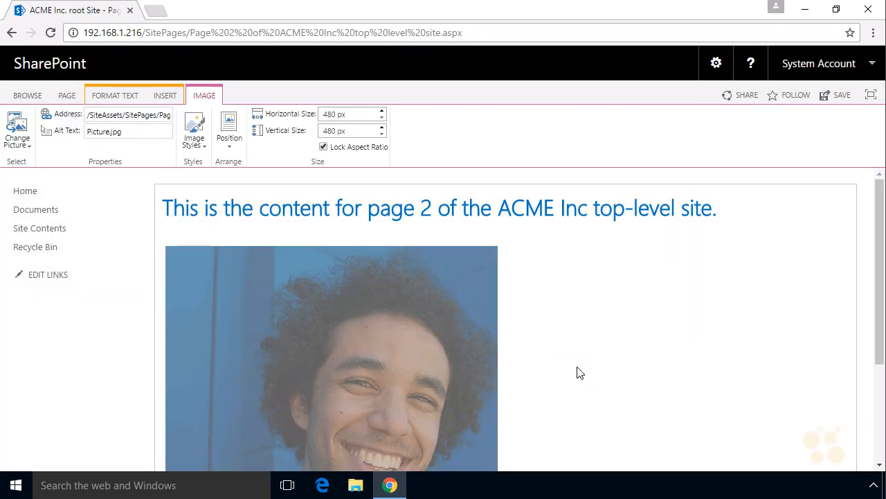
Deselect the photo and save Page 2, leaving edit mode.
left_click(573, 311)
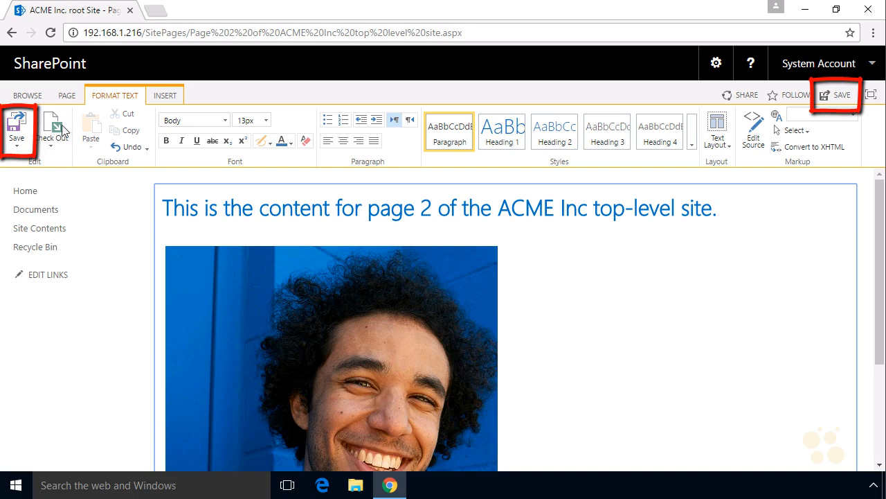
left_click(17, 131)
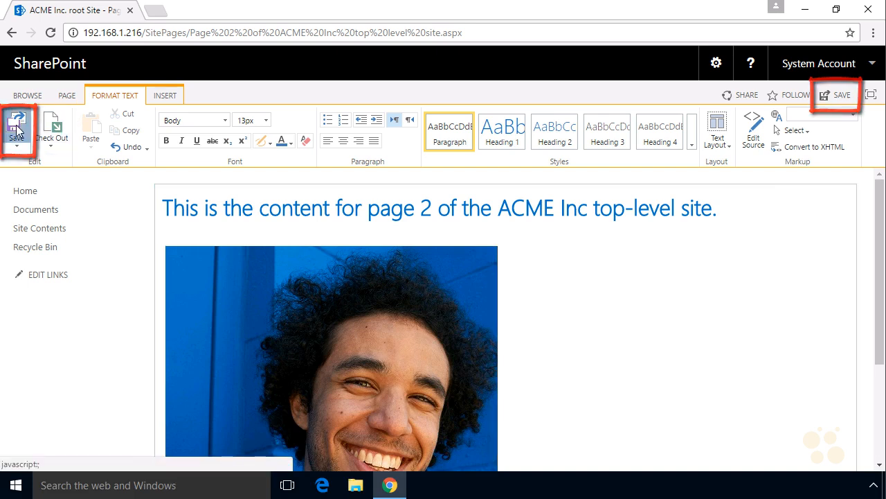
mouse_move(490, 187)
left_mouse_down()
mouse_move(727, 191)
mouse_move(572, 231)
mouse_move(503, 229)
left_mouse_up()
left_click_drag(682, 144, 659, 180)
left_click_drag(655, 165, 676, 173)
mouse_move(533, 244)
left_mouse_down()
mouse_move(566, 261)
mouse_move(597, 252)
mouse_move(610, 263)
left_mouse_up()
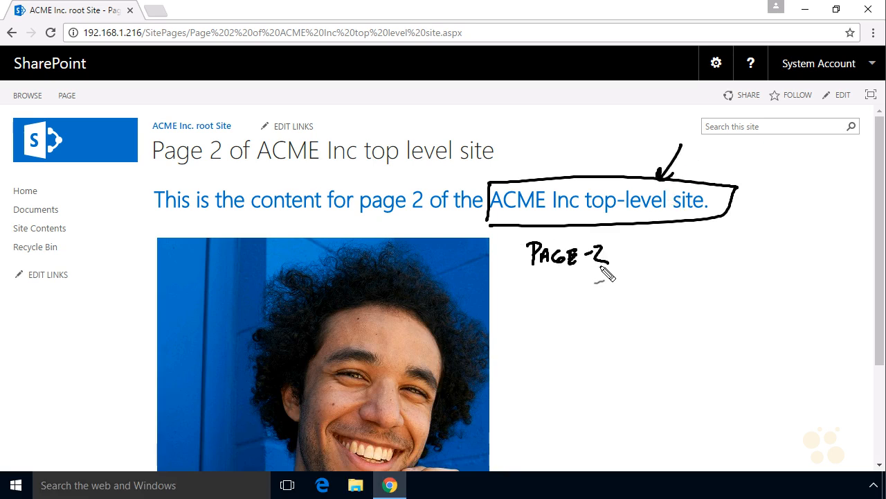
left_click_drag(381, 232, 414, 206)
left_click_drag(397, 209, 409, 223)
left_click_drag(558, 361, 486, 361)
left_click_drag(512, 354, 510, 375)
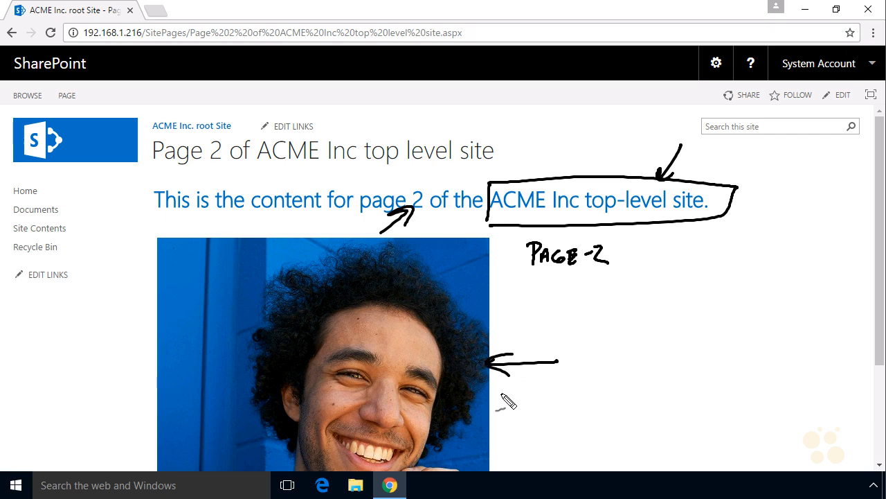
left_click_drag(166, 360, 59, 242)
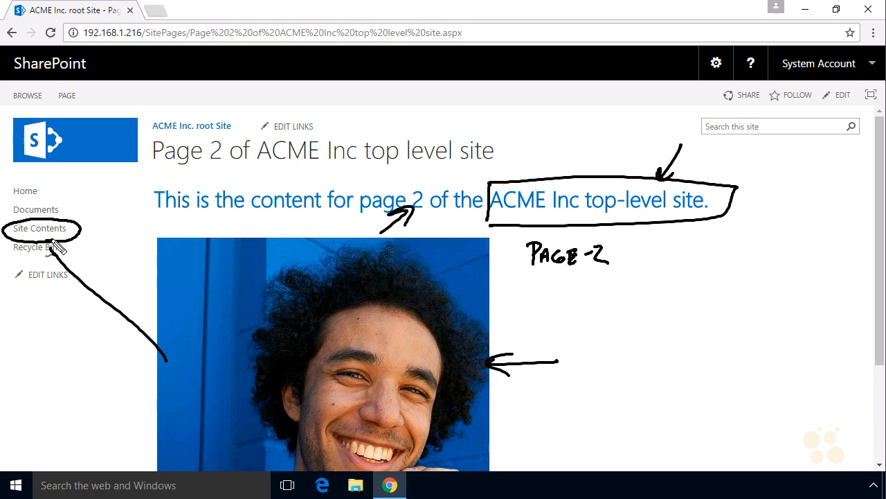
key("Escape")
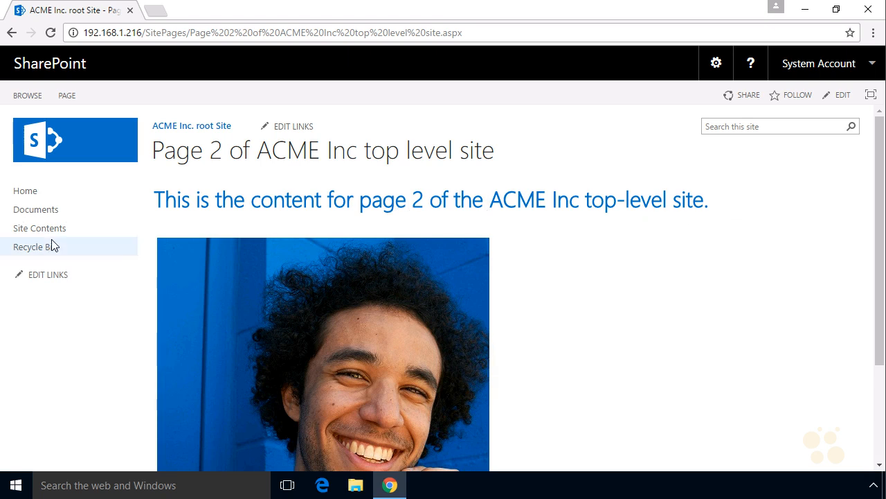
Check that Page 2 is listed in the Site Pages library.
left_click(38, 235)
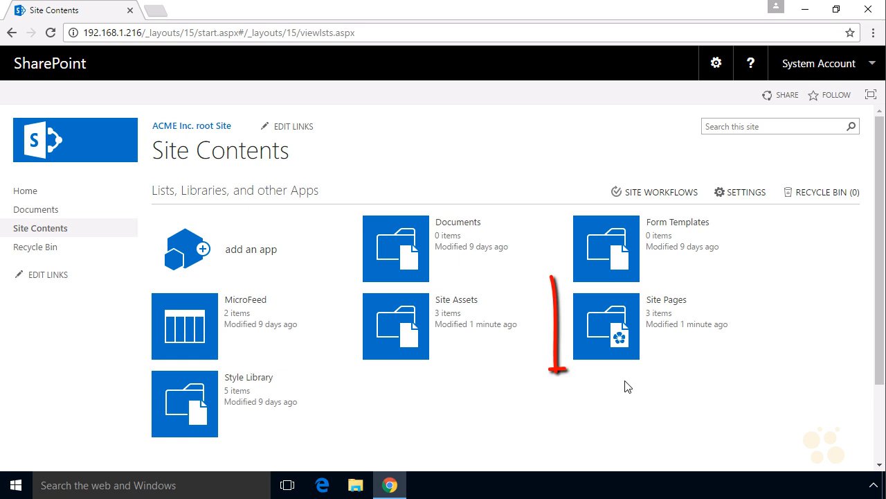
left_click(613, 313)
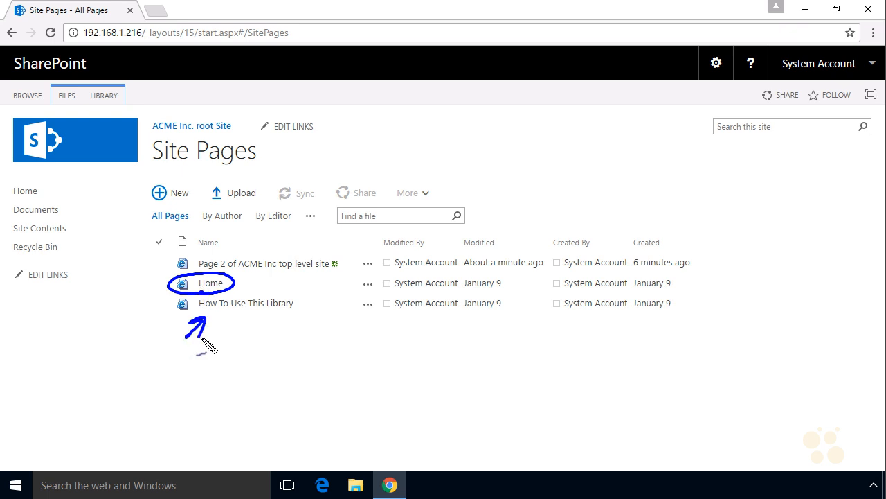
mouse_move(230, 251)
left_mouse_down()
mouse_move(186, 271)
mouse_move(273, 270)
mouse_move(291, 248)
mouse_move(228, 254)
left_mouse_up()
left_click_drag(282, 228, 269, 247)
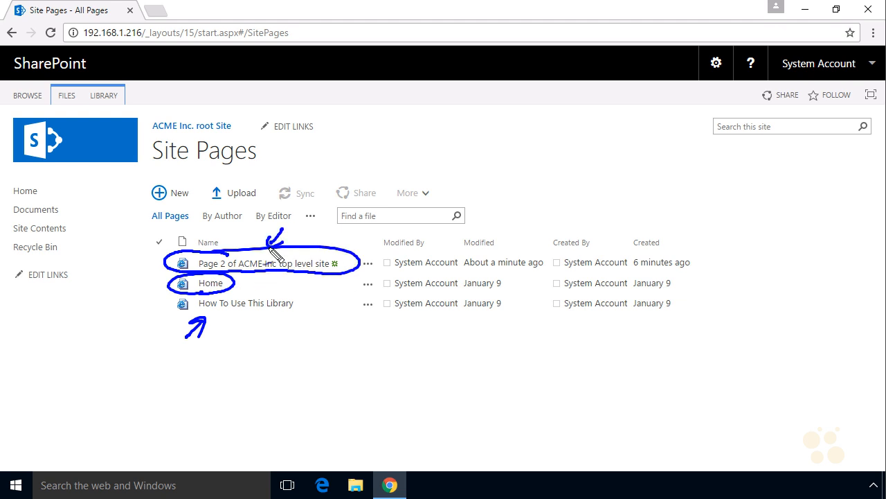
Reopen Page 2 from its details card, then return to the ACME Inc. root Site home page.
left_click(368, 264)
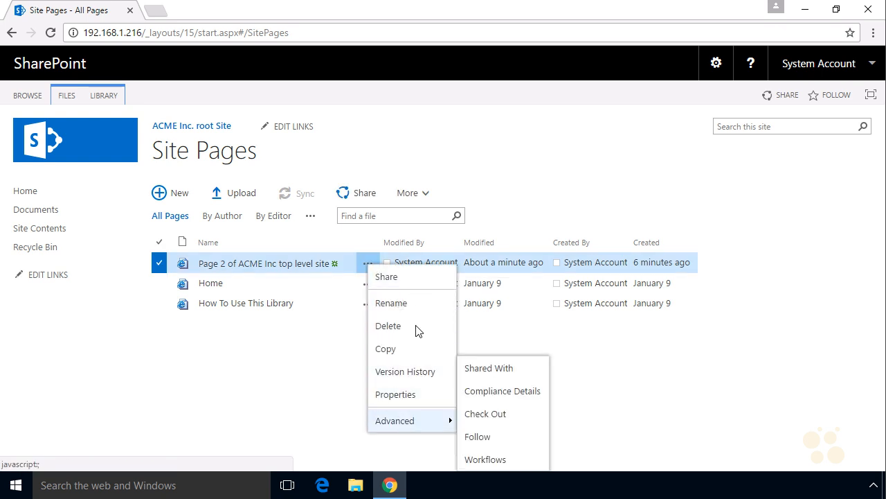
left_click(367, 265)
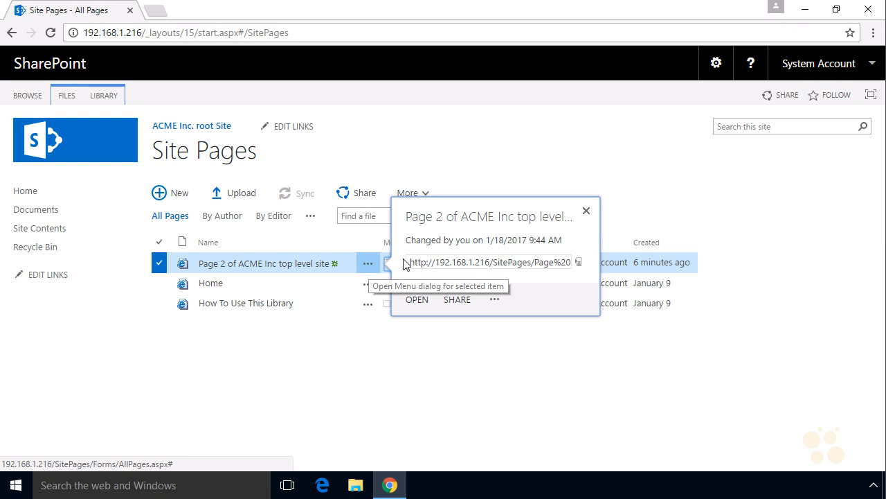
left_click(418, 300)
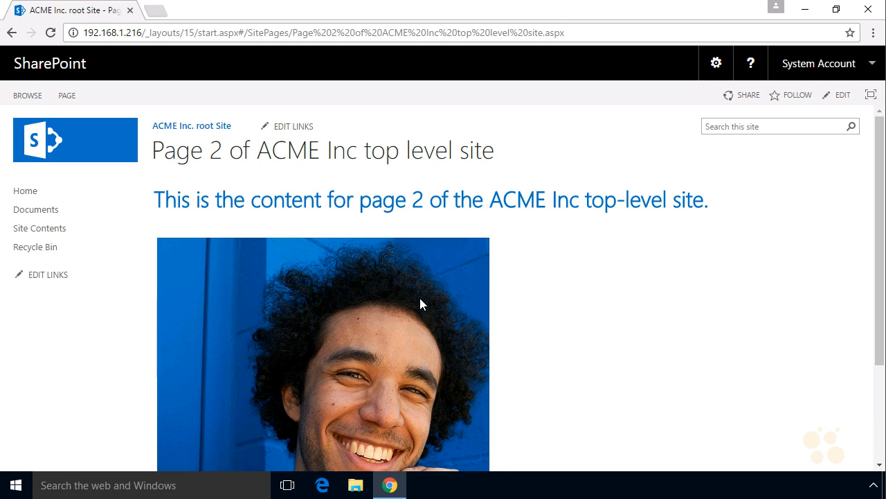
left_click(217, 132)
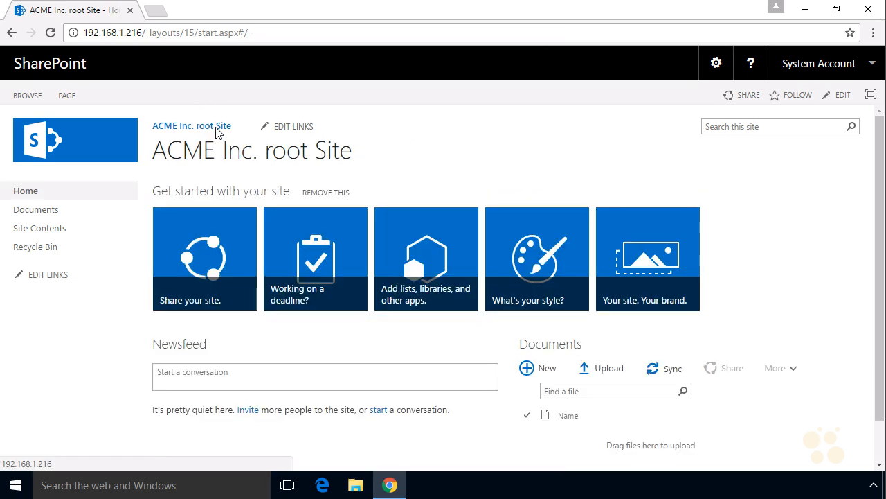